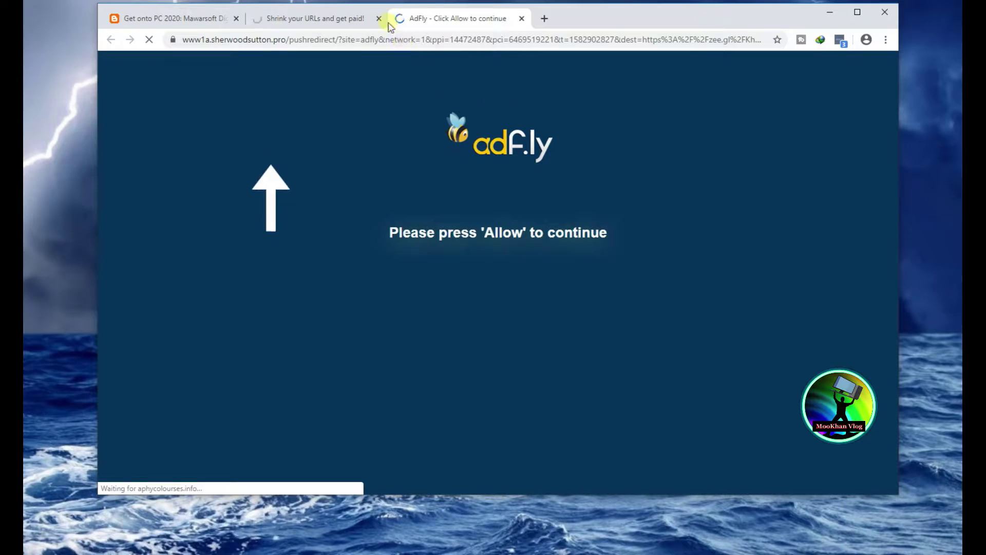
- Request the download link on the za.gl page and close the advertising tabs it opens
left_click(379, 19)
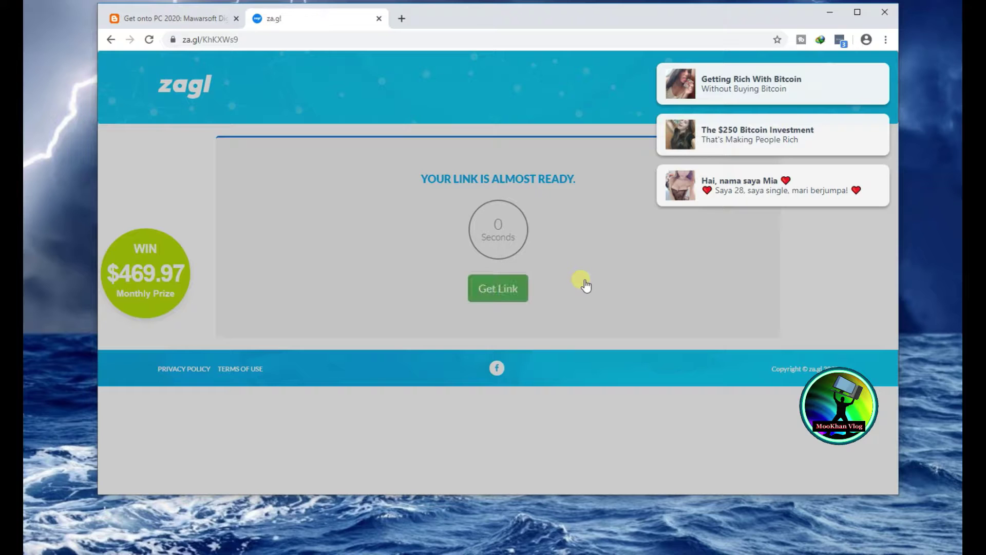
left_click(511, 291)
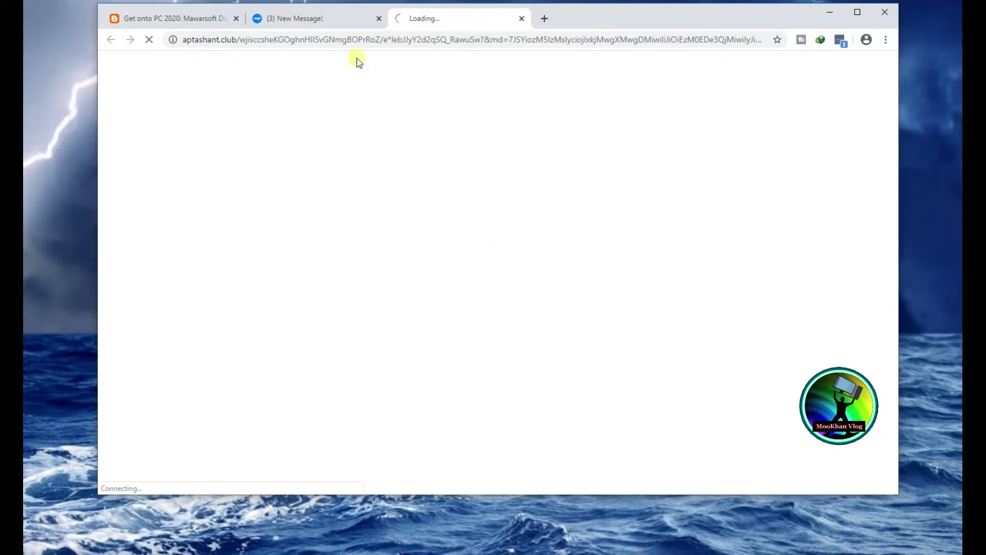
left_click(325, 18)
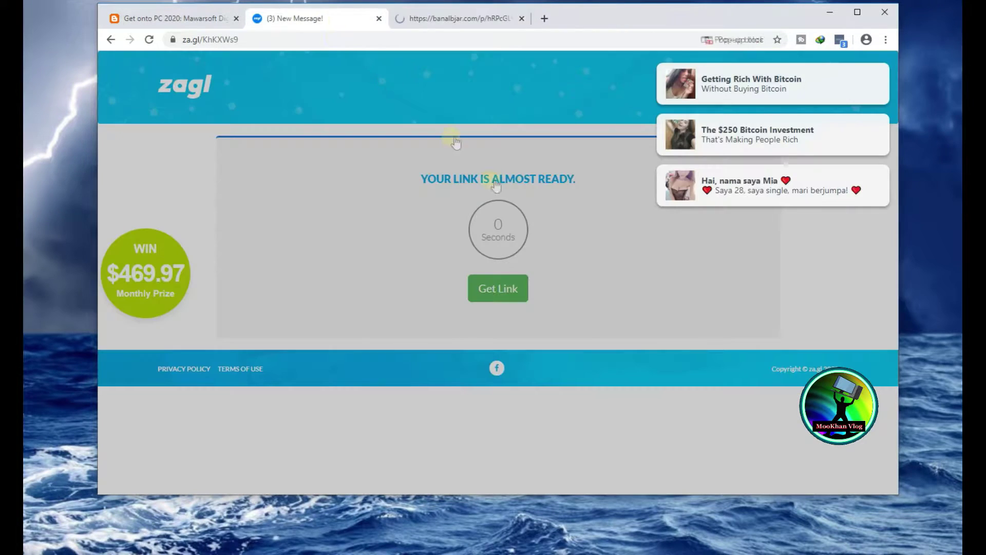
left_click(500, 286)
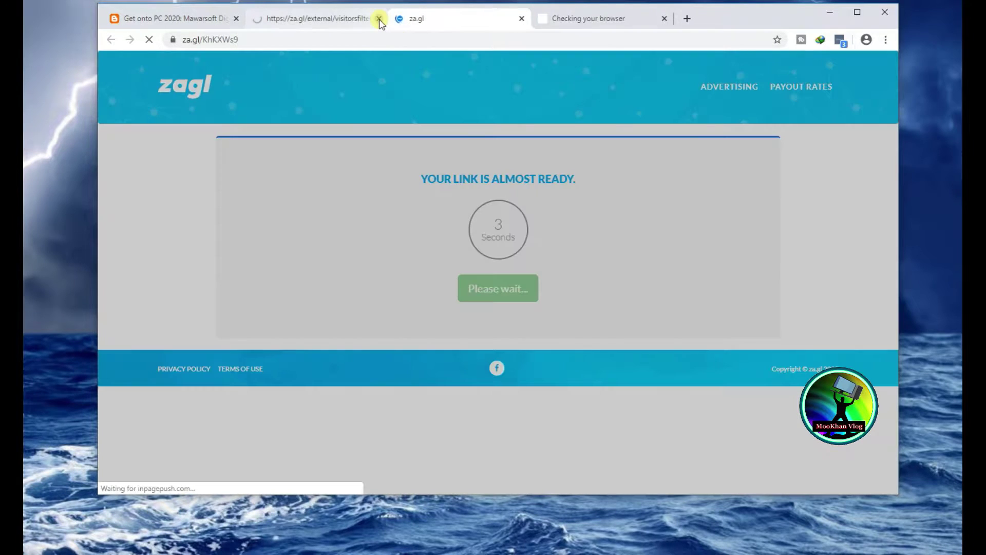
left_click(378, 18)
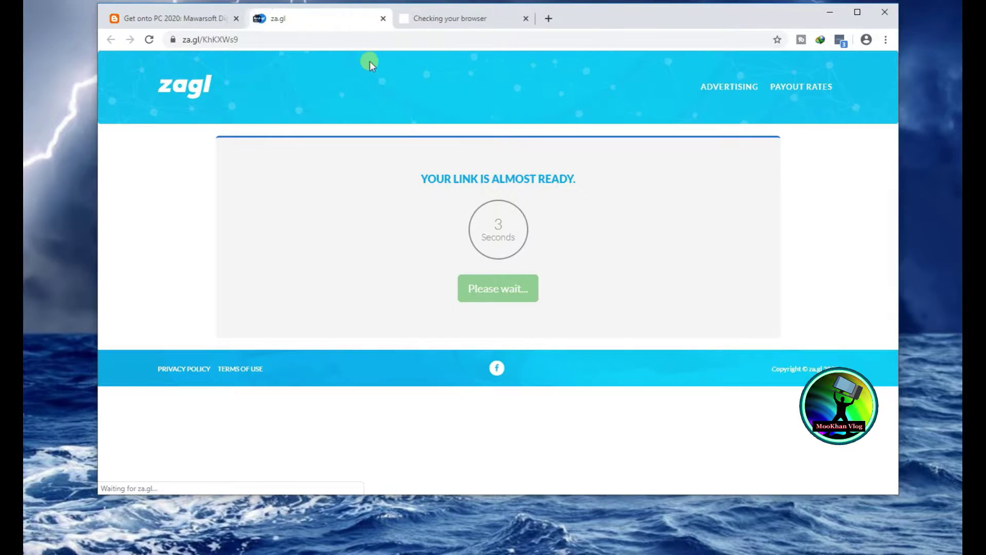
left_click(524, 18)
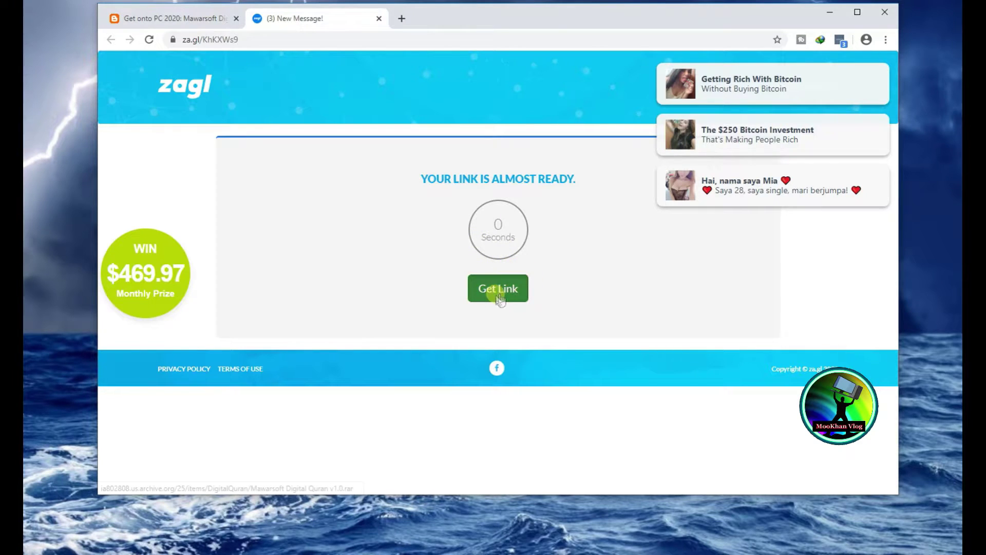
- Get the link from the reloaded za.gl page, close its pop-up, and start downloading Mawarsoft Digital Quran v1.0_2.rar
left_click(500, 291)
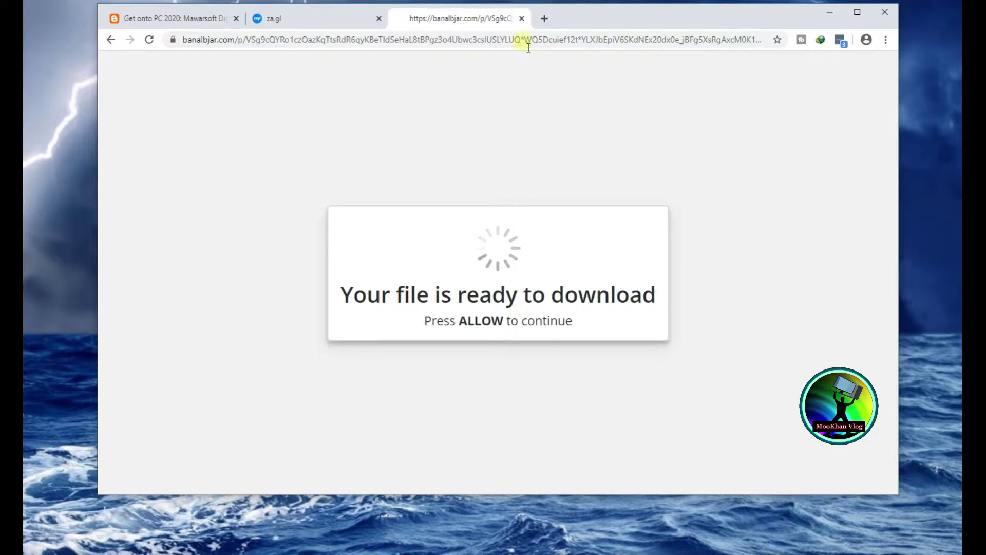
left_click(522, 18)
left_click(505, 301)
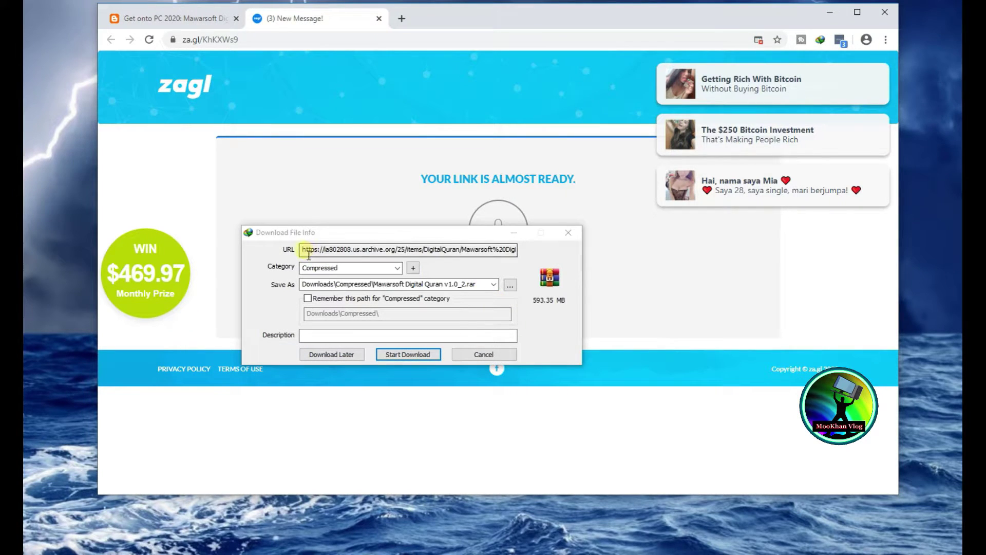
left_click_drag(308, 251, 529, 249)
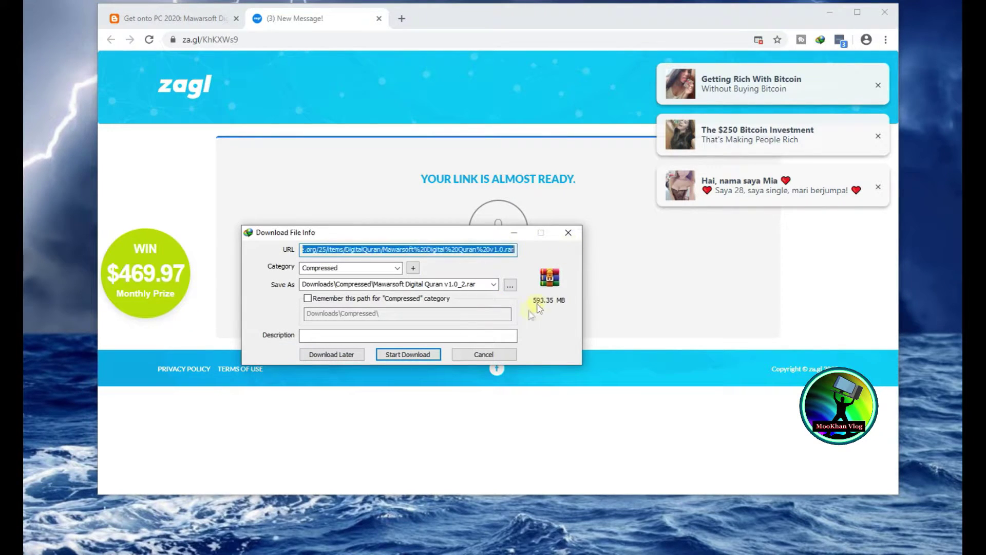
left_click(429, 358)
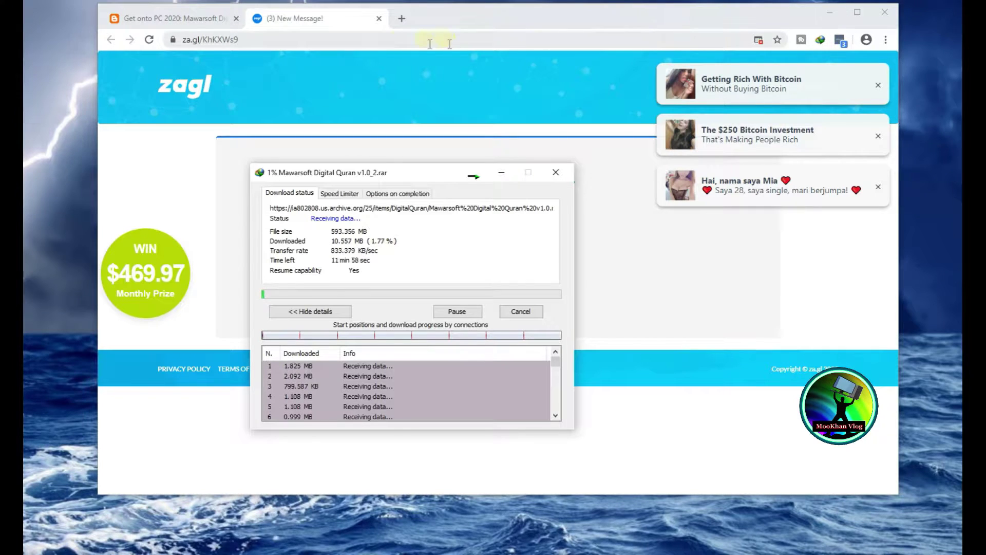
- Close the za.gl page and minimize the browser, leaving the download progress window on the desktop
left_click(375, 19)
left_click(378, 19)
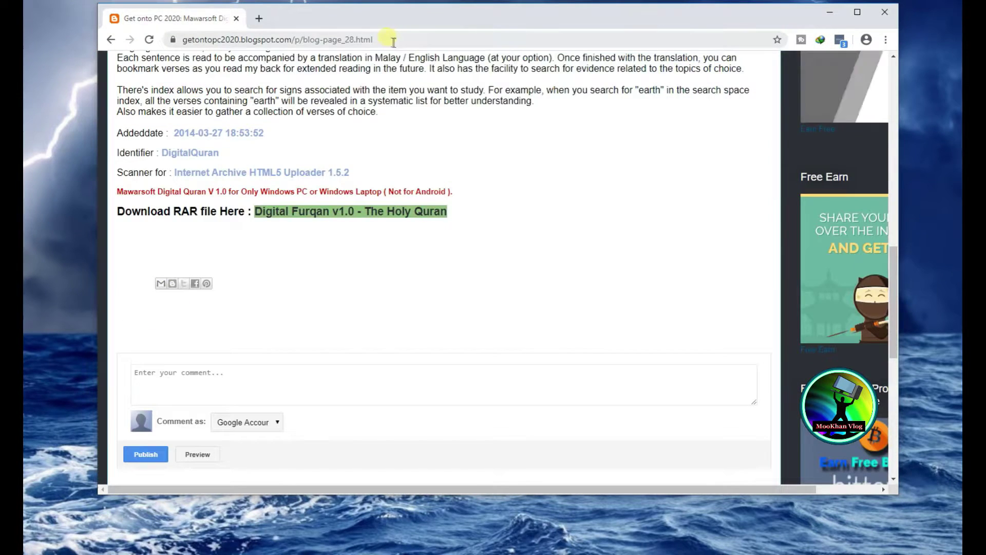
left_click(829, 17)
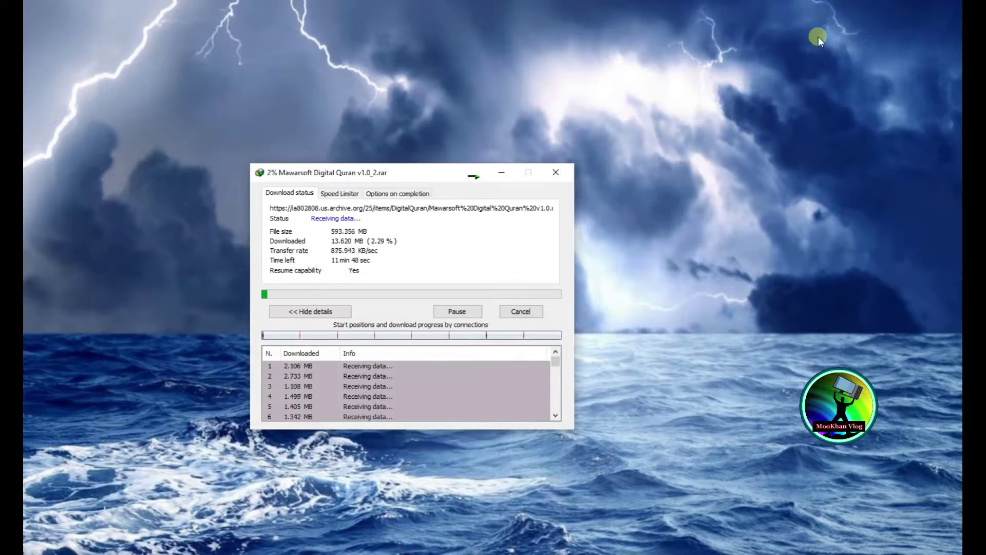
left_click_drag(418, 170, 443, 143)
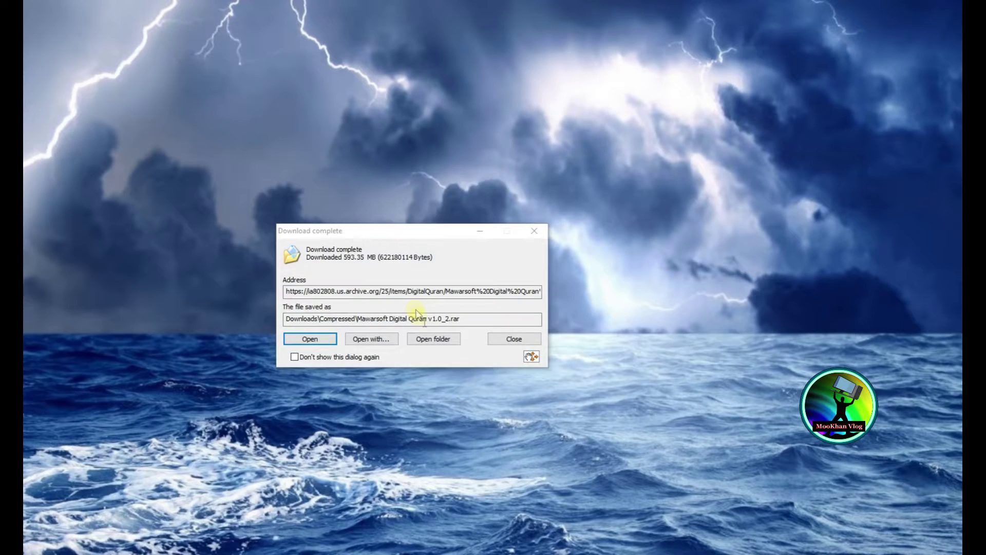
- Dismiss the completion dialog and put the downloaded archive on the desktop from Internet Download Manager's list
left_click(508, 339)
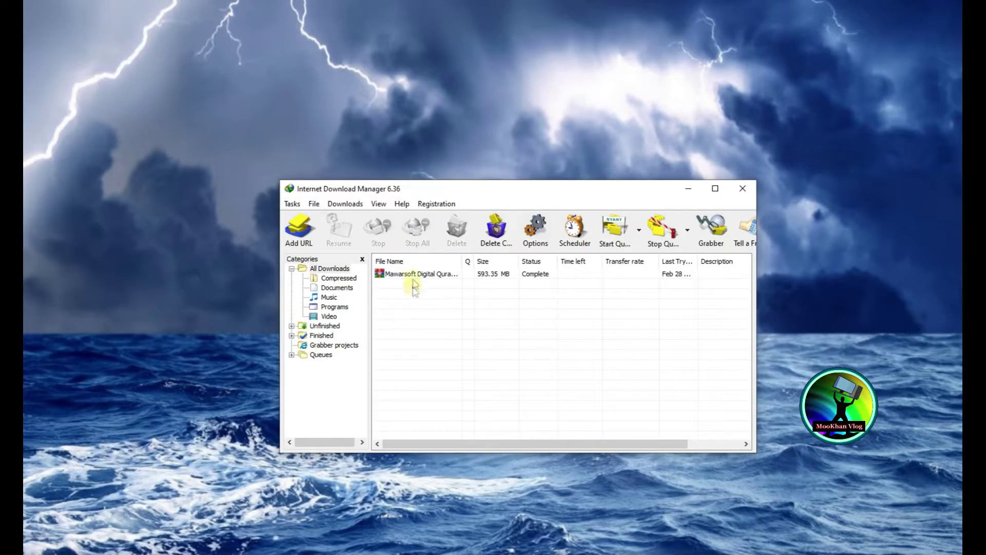
left_click(412, 276)
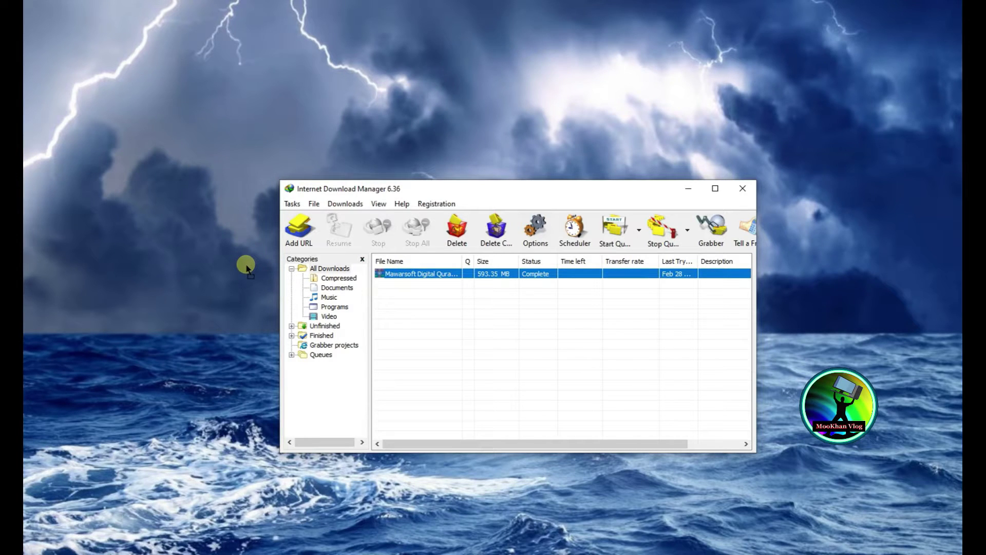
left_click_drag(246, 267, 248, 270)
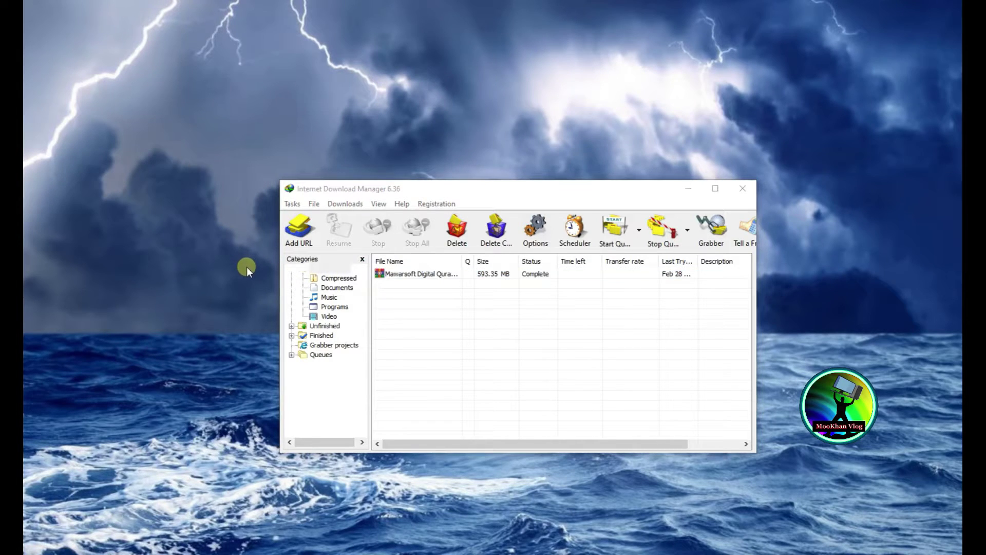
left_click(742, 188)
- Place the Mawarsoft Digital Quran archive near the middle of the desktop
right_click(225, 281)
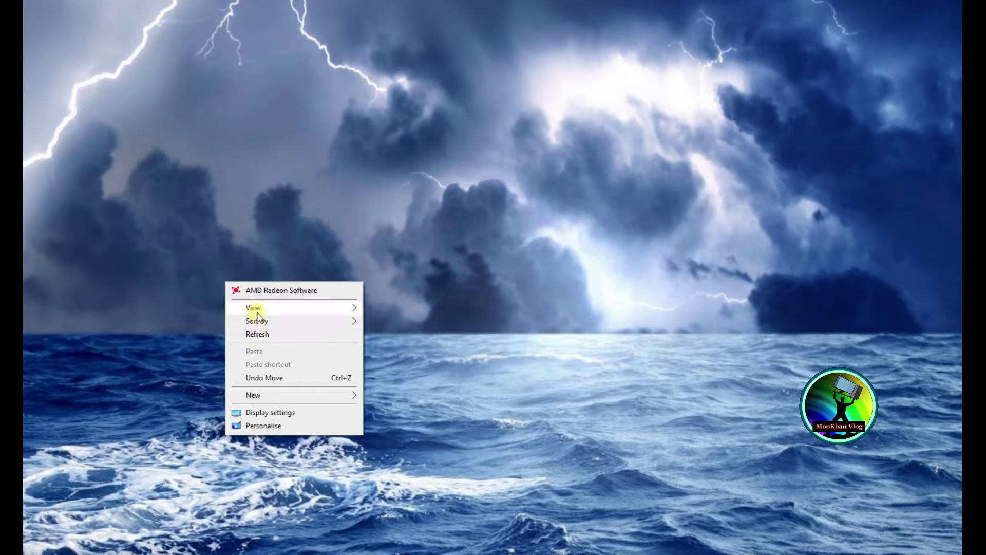
mouse_move(254, 308)
left_click(402, 337)
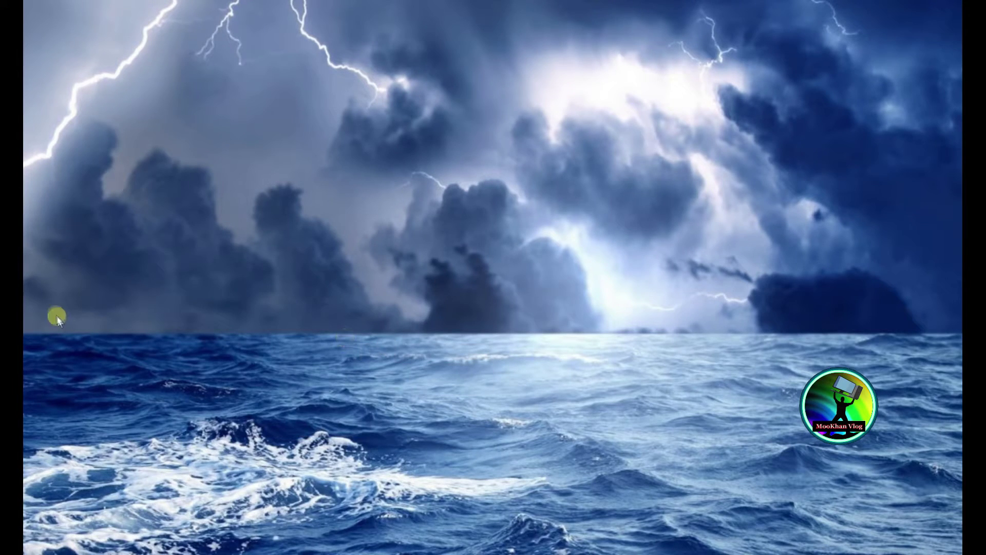
left_click_drag(20, 262, 422, 249)
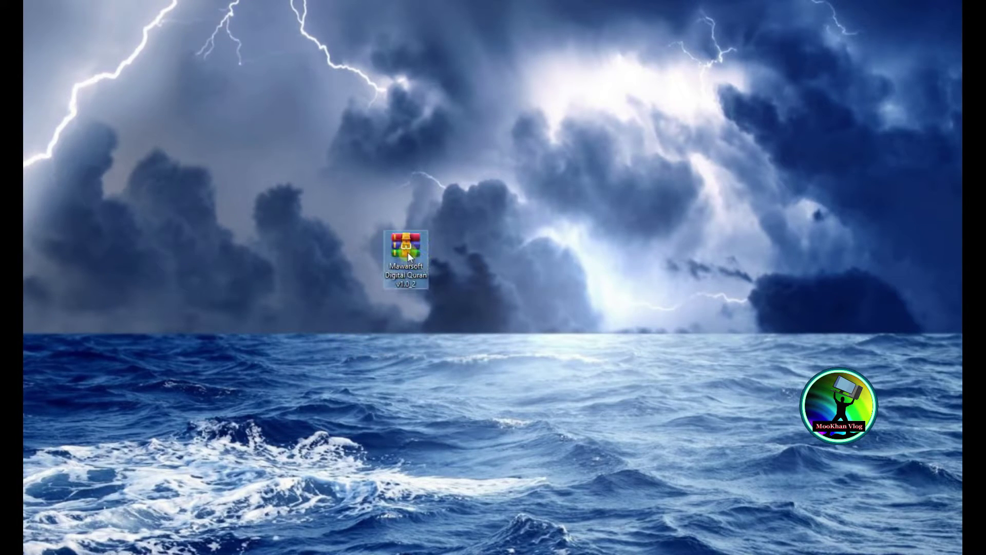
left_click(386, 288)
- Extract the archive into its own Mawarsoft Digital Quran v1.0_2 folder and dismiss the WinRAR diagnostic messages
right_click(411, 260)
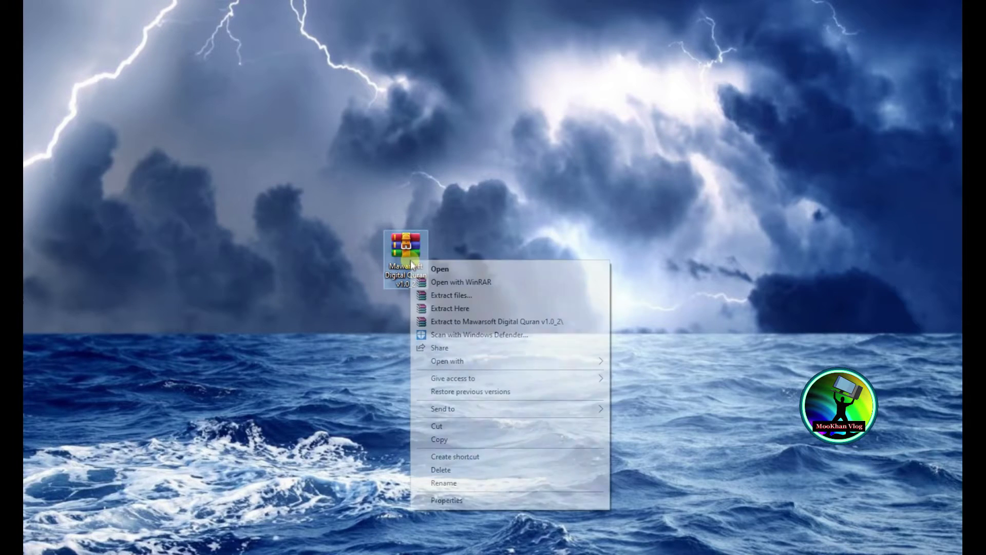
left_click(508, 323)
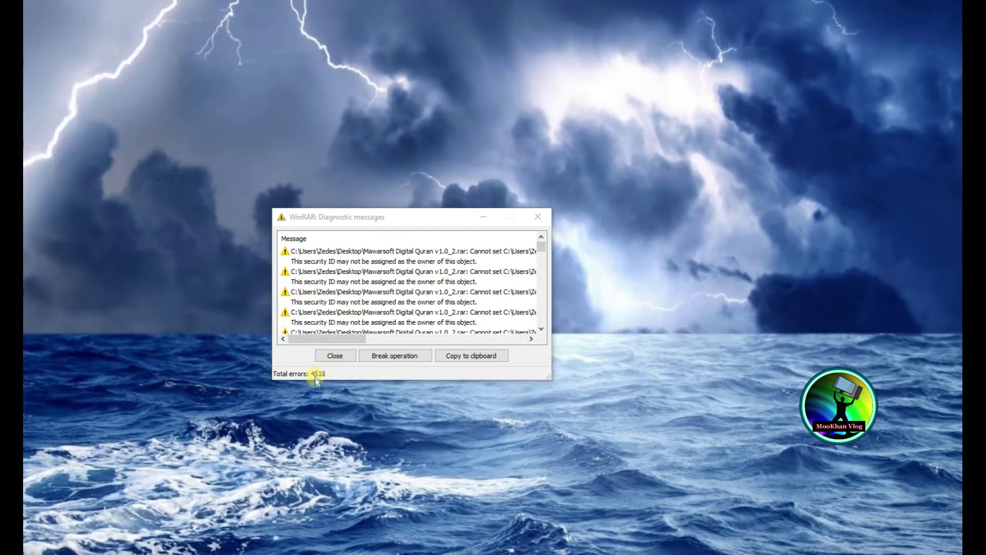
left_click(436, 347)
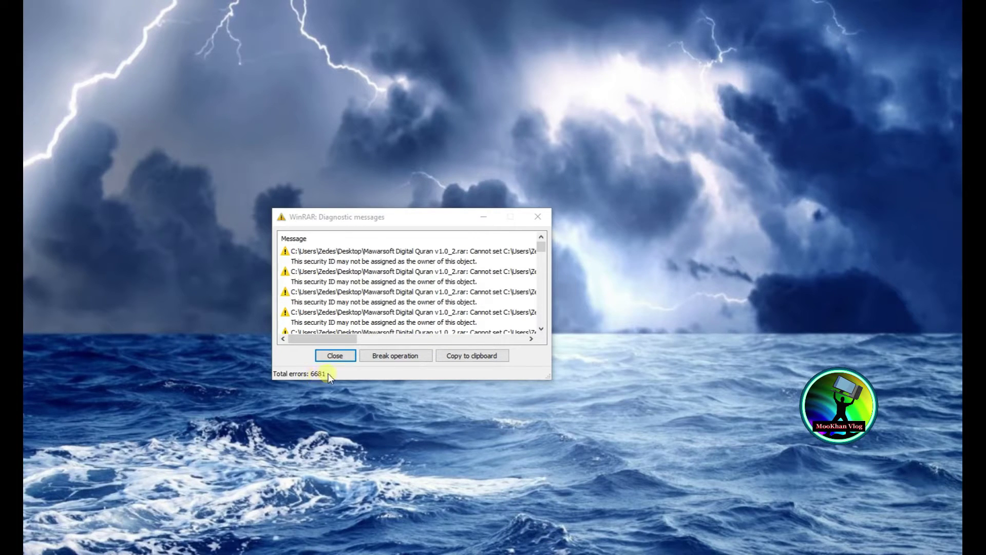
left_click(341, 356)
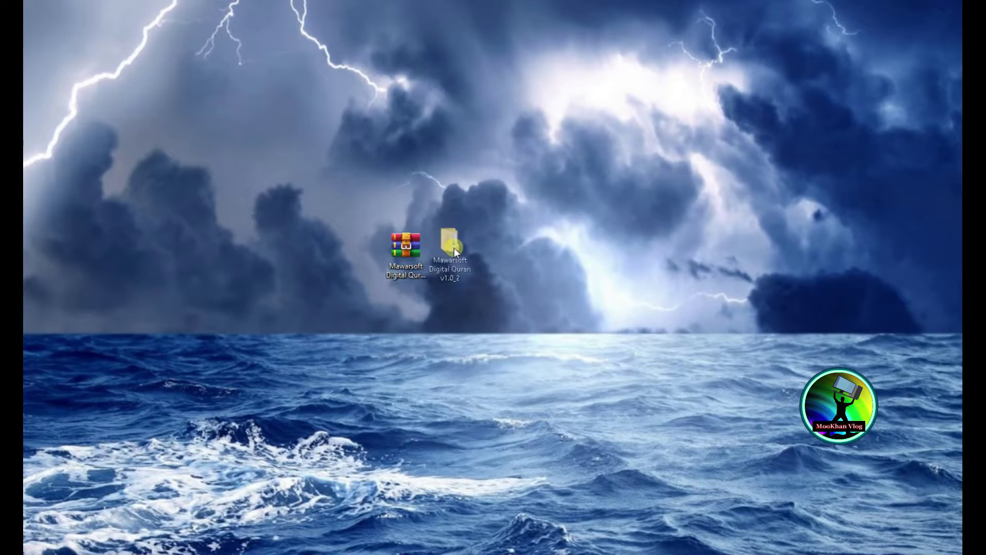
- Place the extracted folder to the left of the archive and open its Mawarsoft Digital Quran v1.0 subfolder
left_click_drag(459, 252, 320, 263)
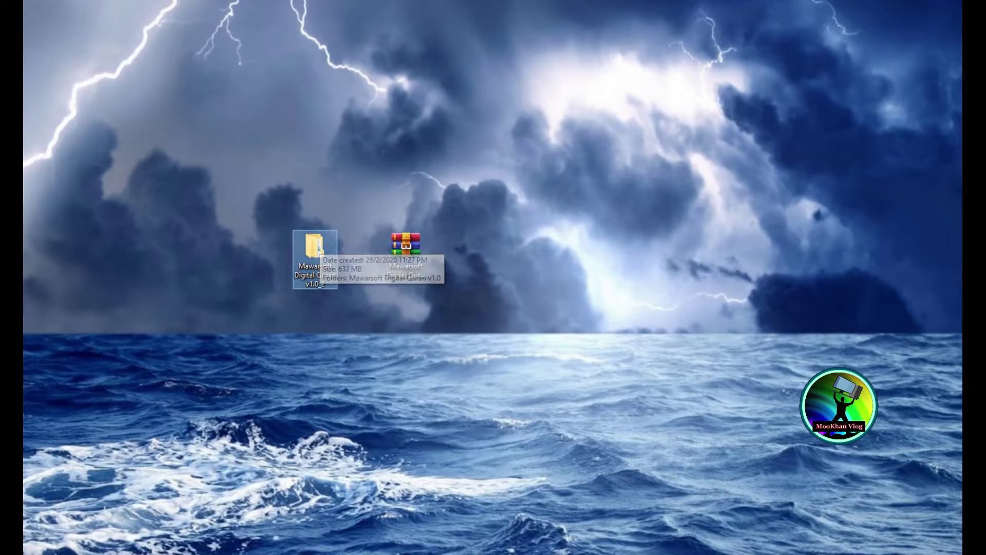
left_click(396, 374)
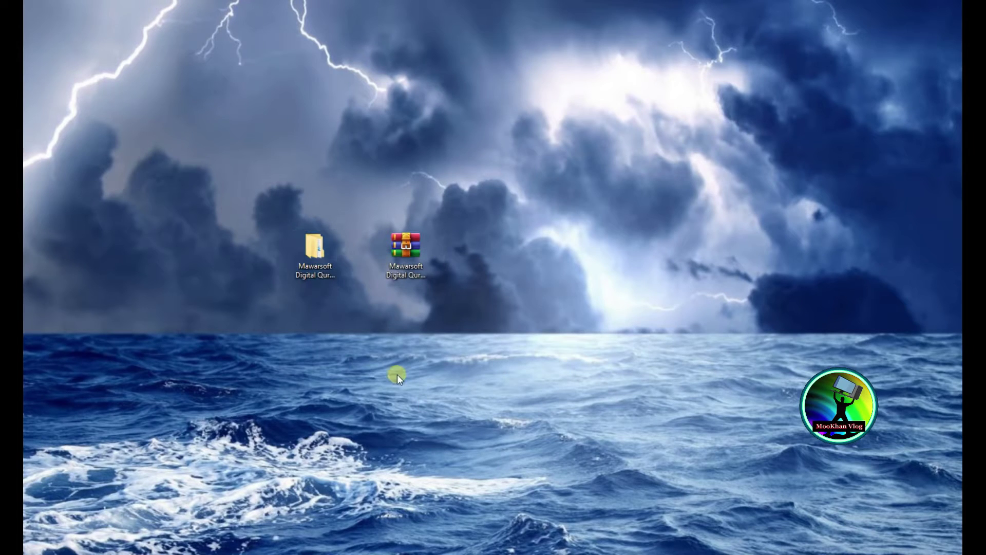
double_click(322, 272)
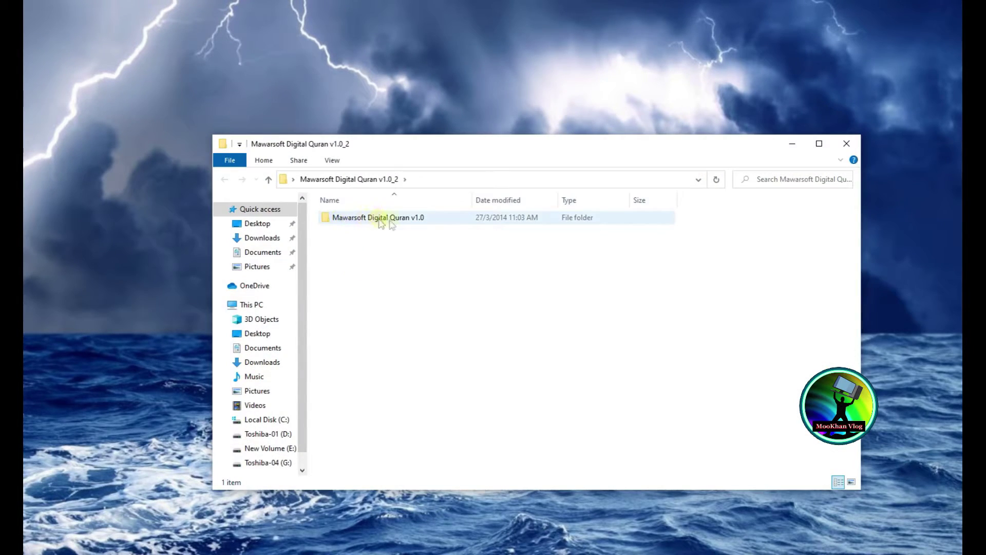
double_click(396, 224)
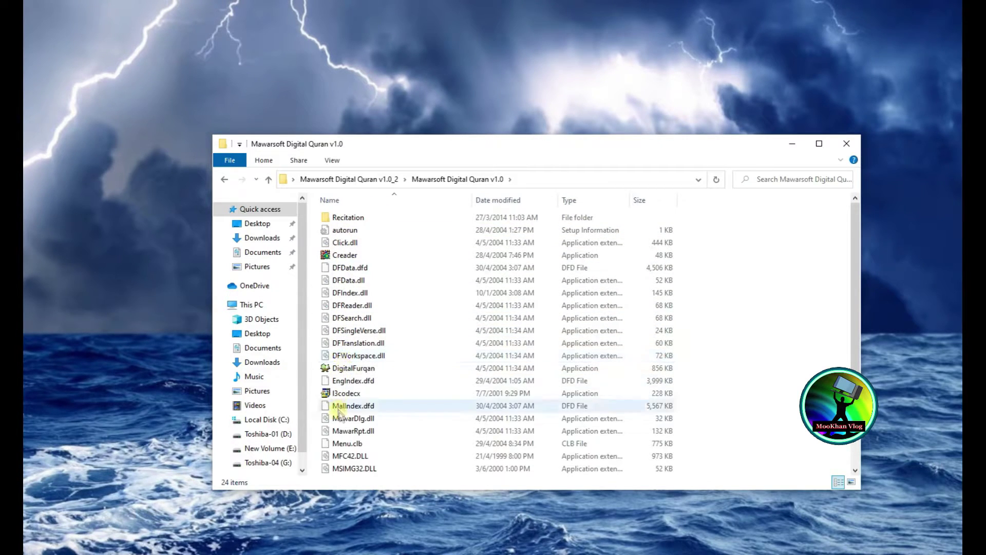
- Create a desktop shortcut for the DigitalFurqan application and place it to the right of the archive
right_click(355, 373)
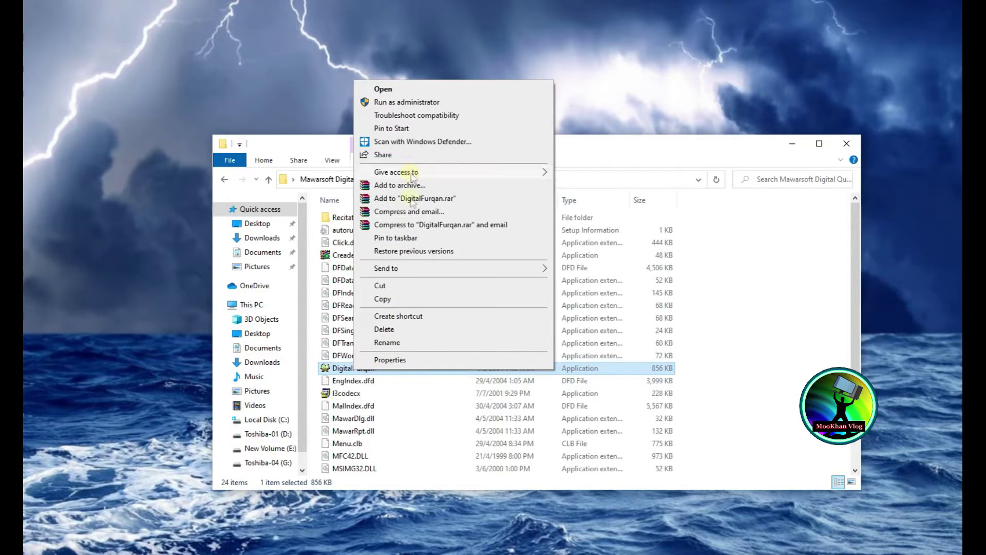
mouse_move(418, 268)
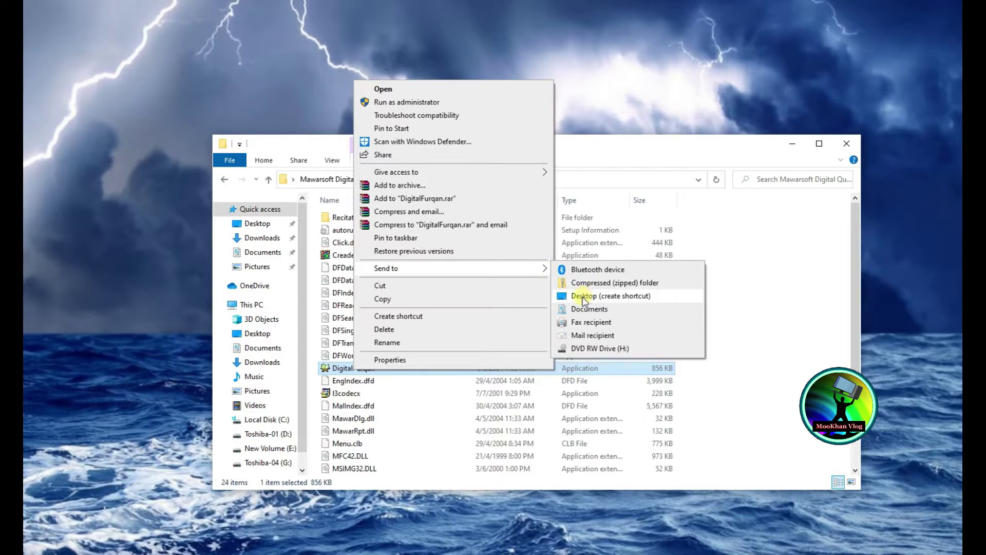
left_click(583, 297)
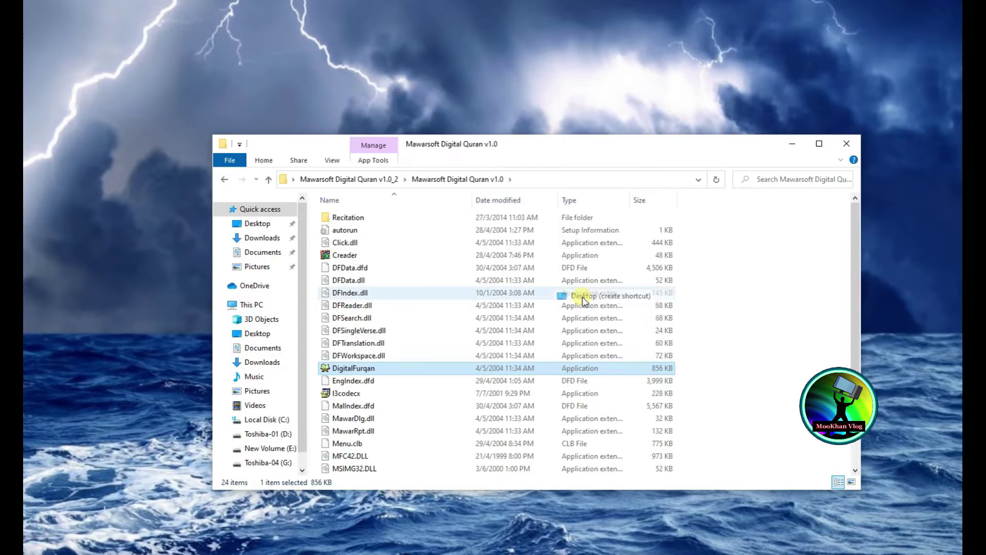
left_click(846, 144)
left_click_drag(37, 306, 635, 311)
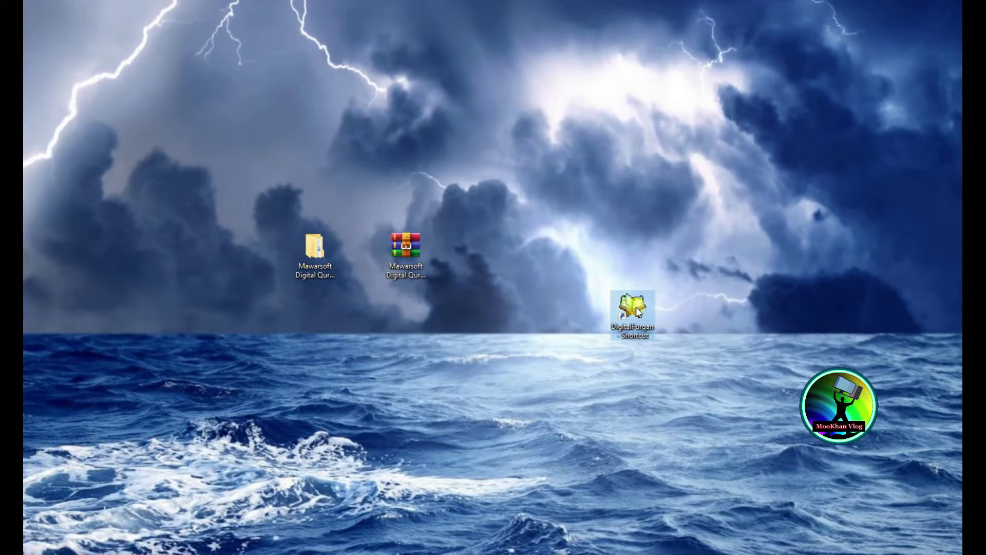
- Launch Digital Furqan from its desktop shortcut and show the Translation view with the sura list at its beginning
double_click(636, 306)
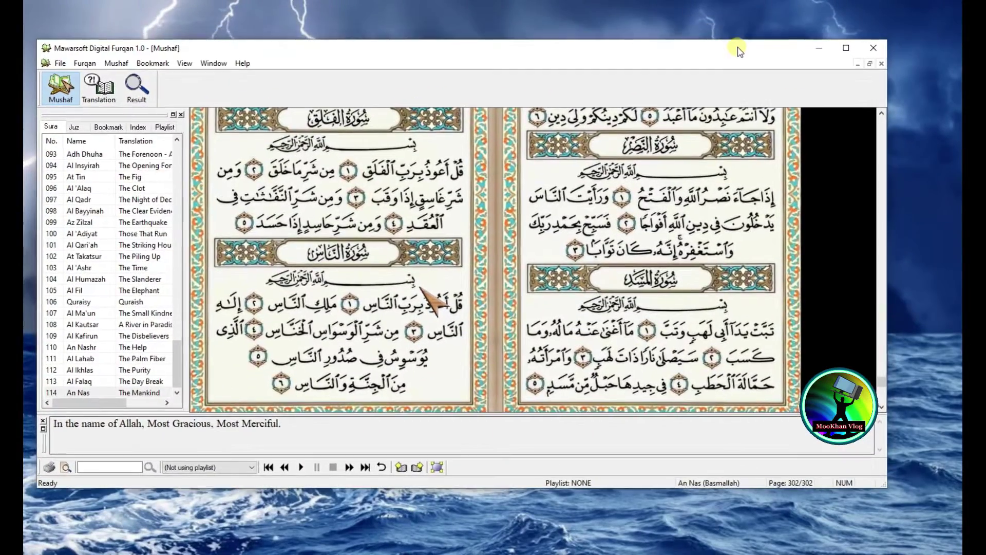
left_click_drag(738, 49, 740, 53)
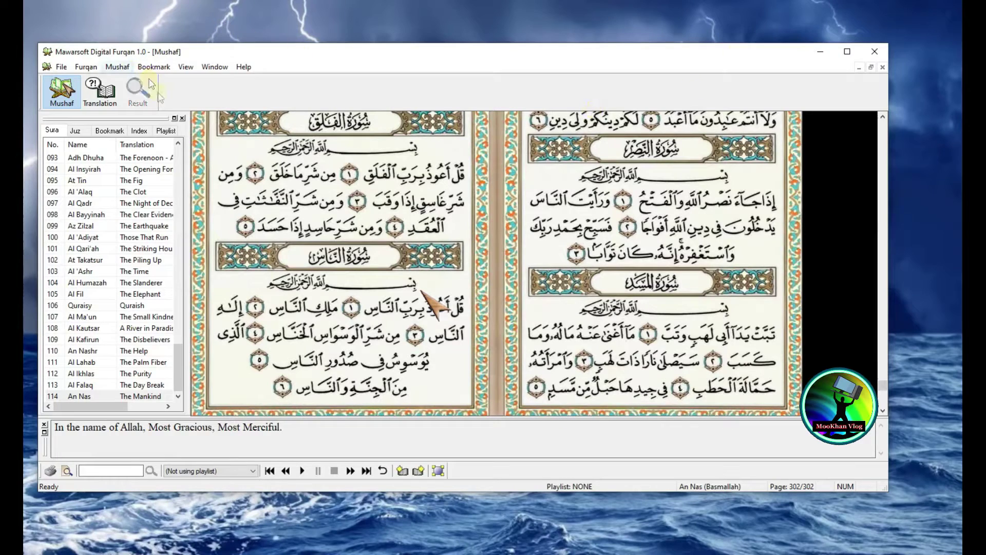
left_click(102, 100)
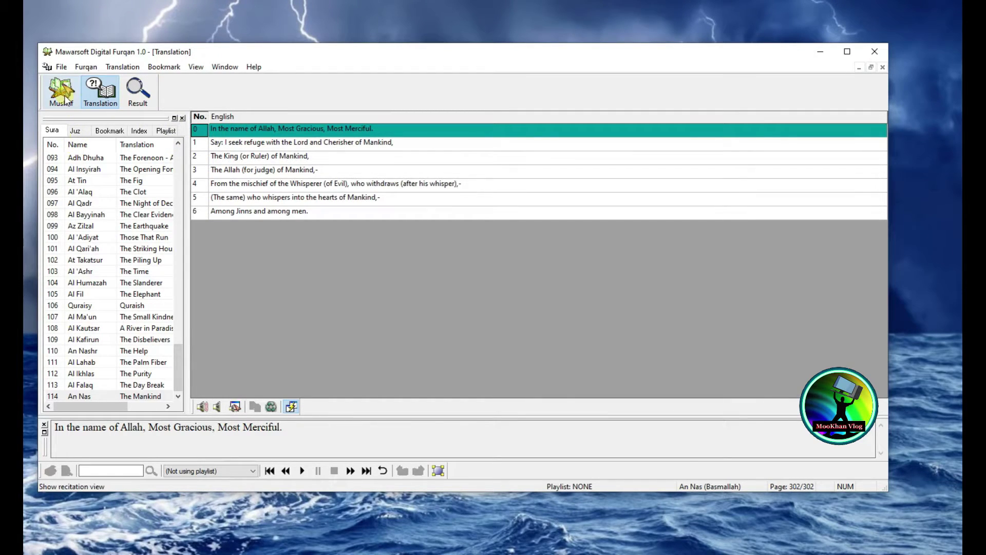
left_click_drag(180, 373, 179, 169)
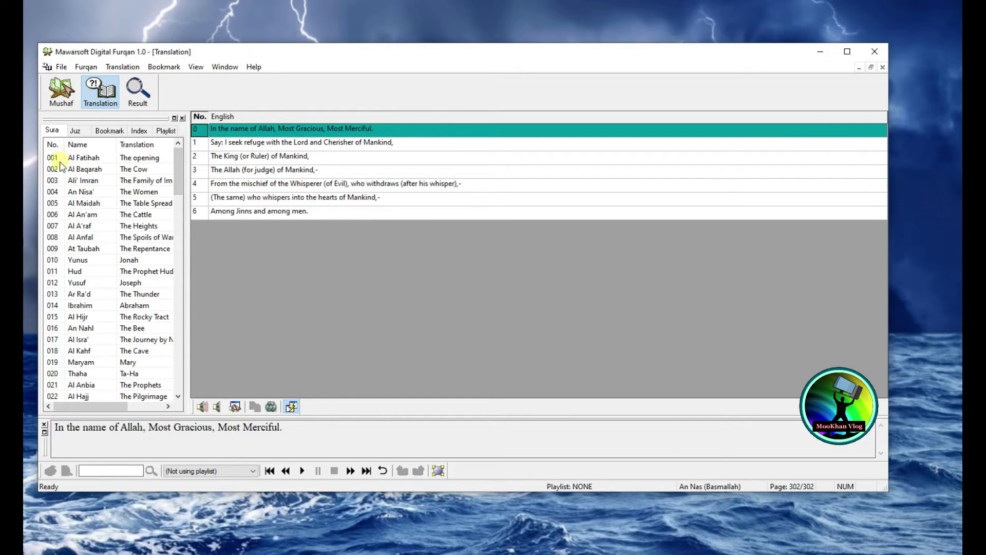
- Look through the sura list from first to last and back, and show the current pages in the Mushaf view
left_click_drag(174, 176, 173, 376)
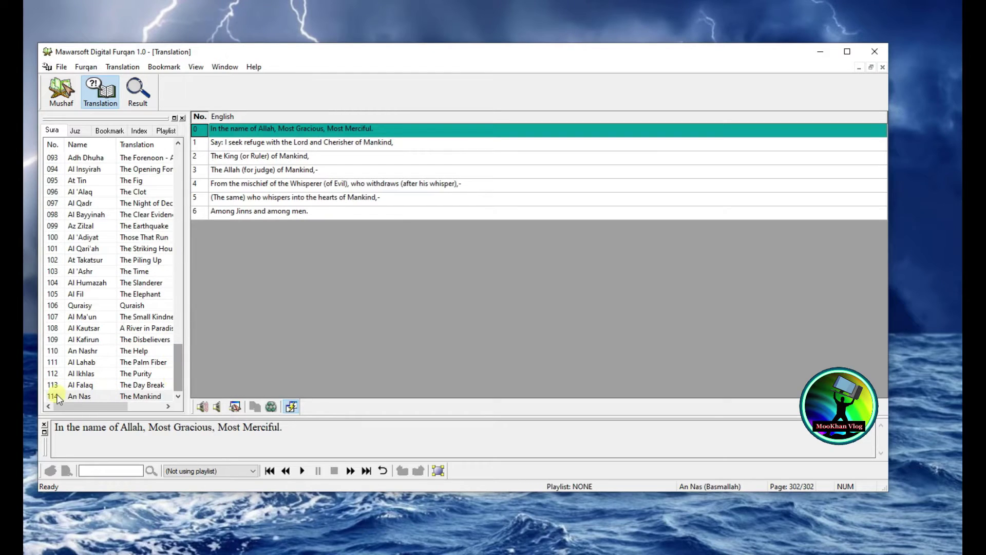
left_click_drag(175, 369, 180, 170)
left_click(68, 96)
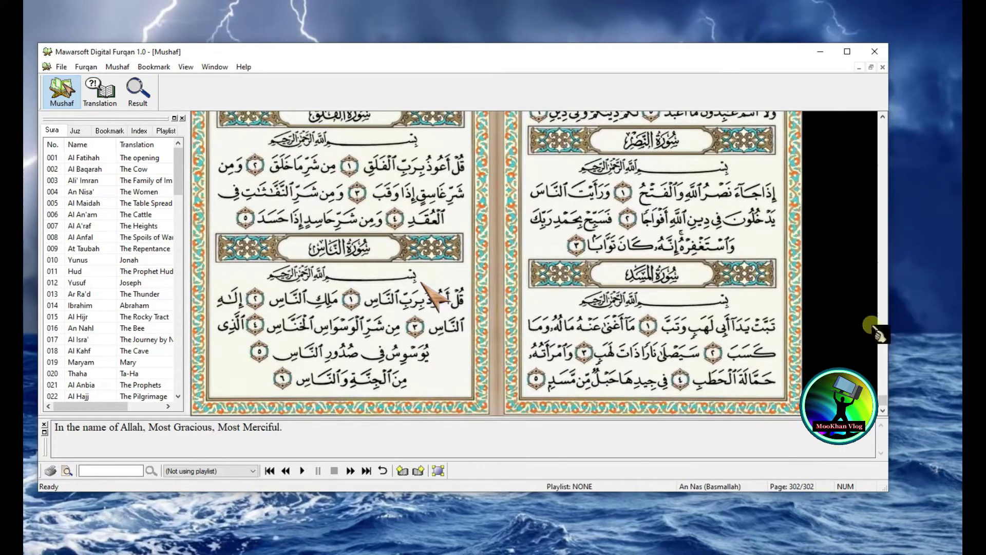
left_click_drag(890, 407, 894, 157)
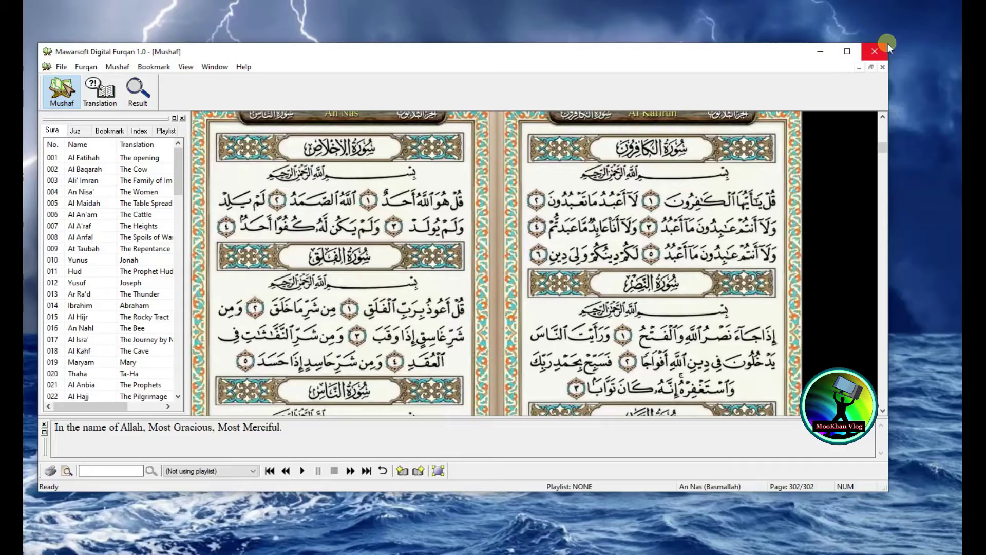
- Enlarge the Digital Furqan window until it fills nearly the whole screen
left_click_drag(888, 490, 953, 547)
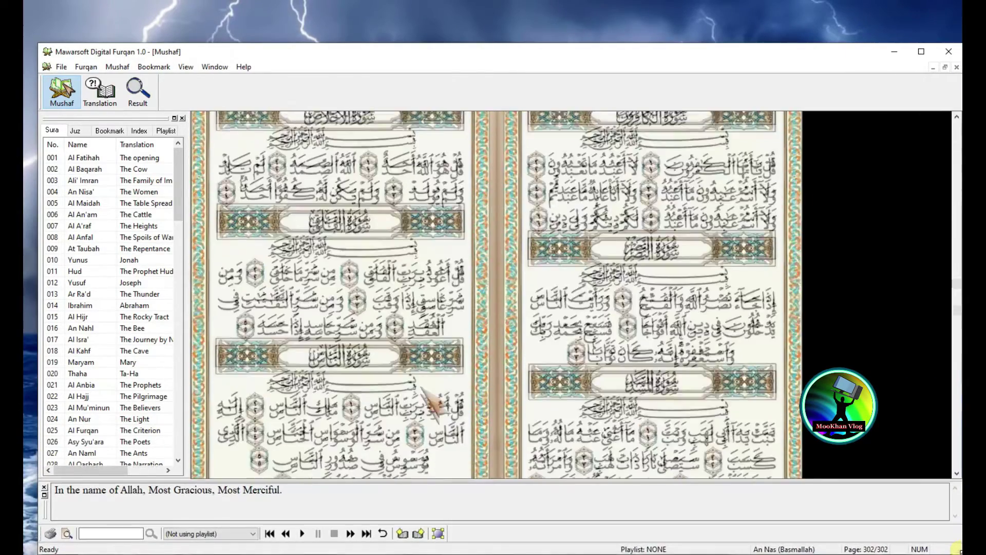
scroll(295, 436, "down", 3)
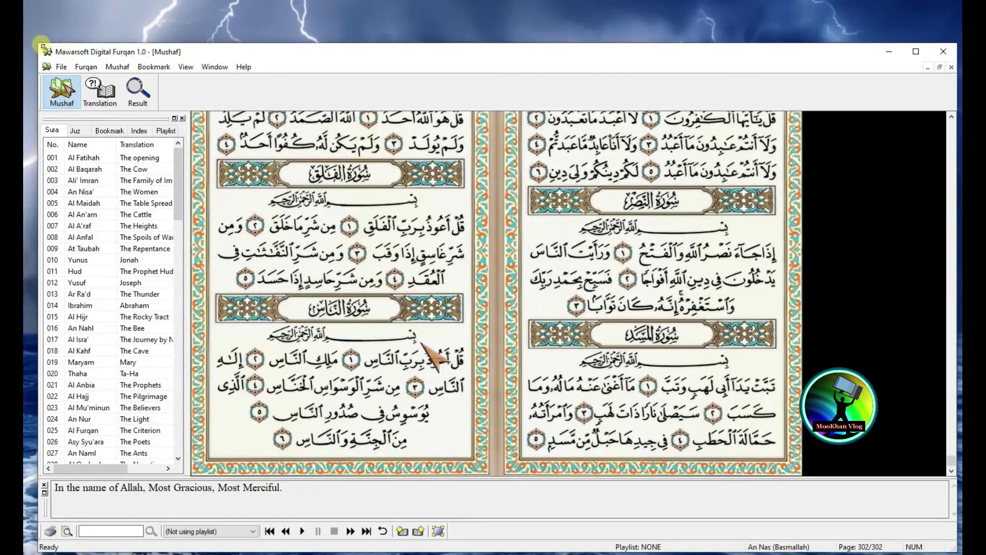
left_click_drag(42, 43, 25, 0)
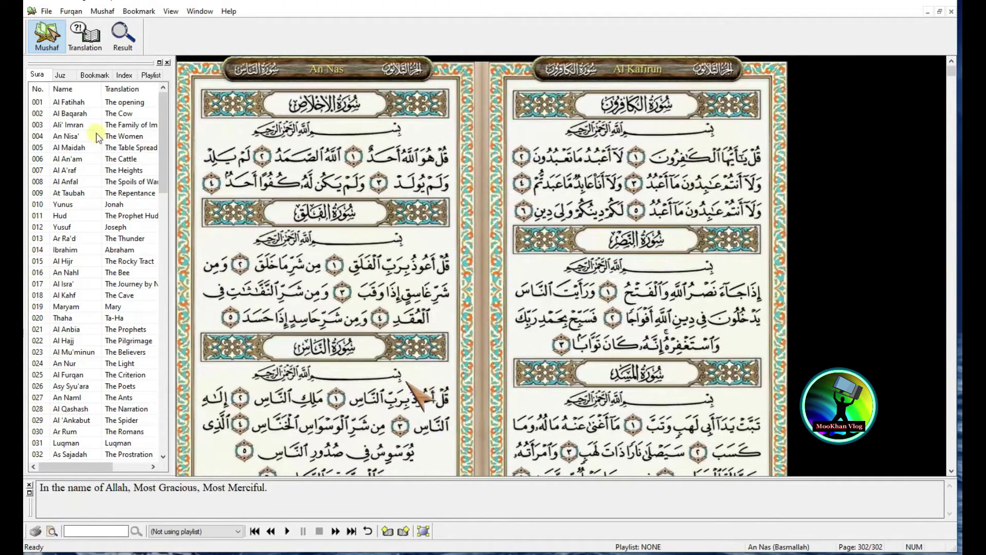
- List the verses of sura Al Fatihah, and move the Mushaf view back through Asy Syams to Al Fajr
double_click(66, 103)
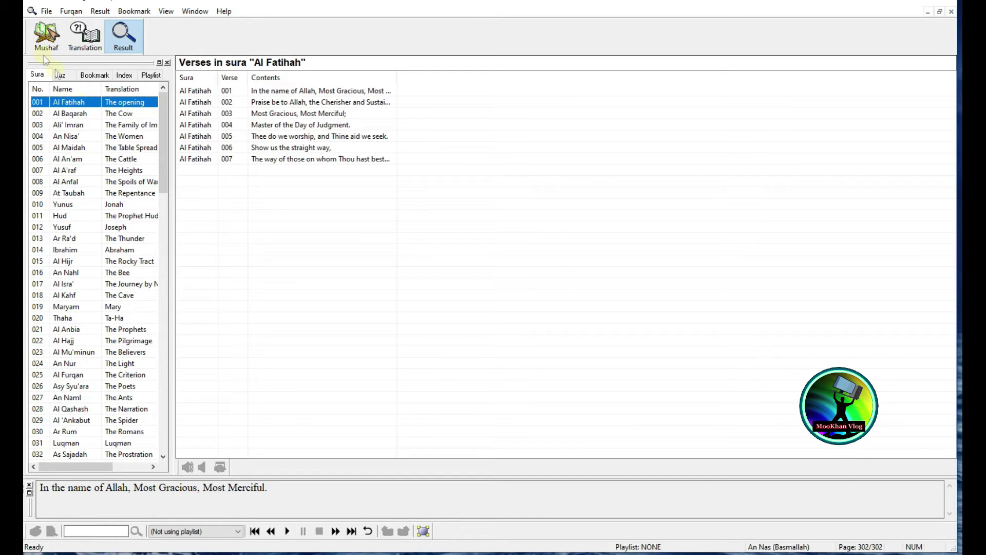
left_click(44, 41)
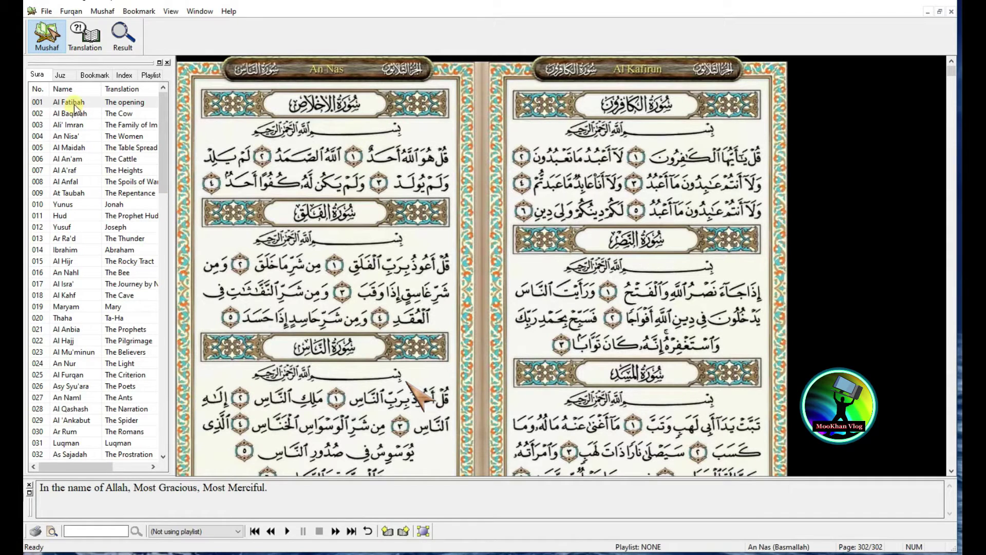
left_click(388, 531)
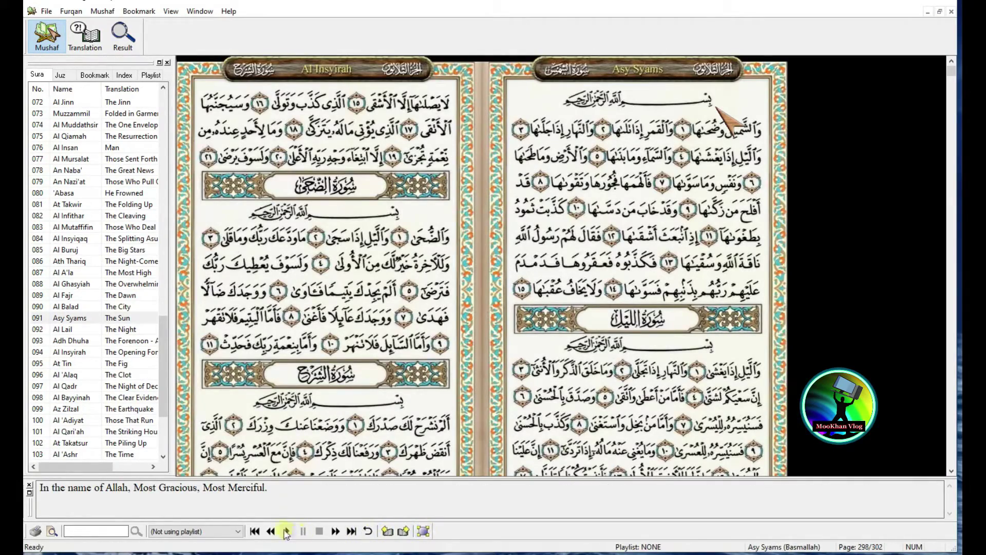
left_click(255, 532)
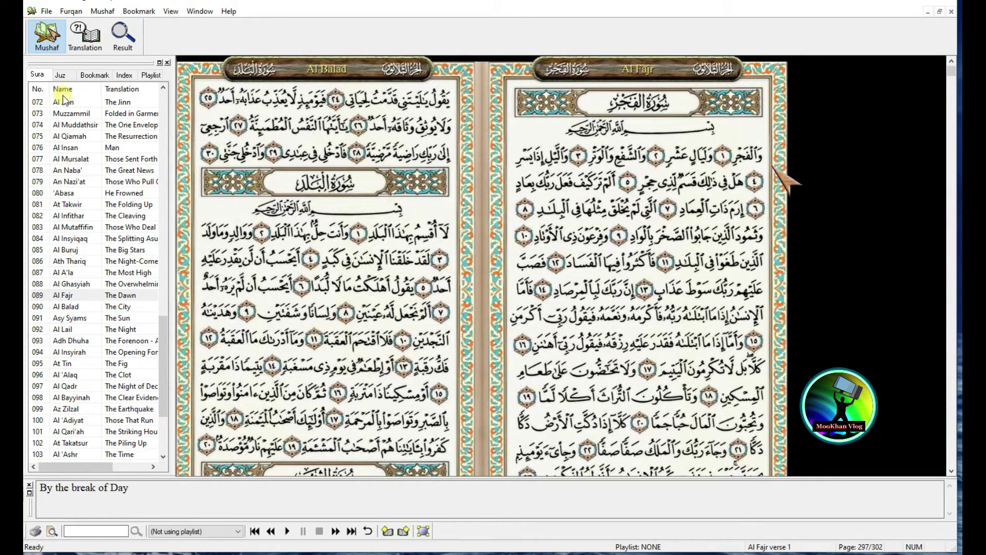
- Return to the beginning of the sura list and open sura Al Fatihah in the Mushaf view
scroll(167, 359, "up", 1)
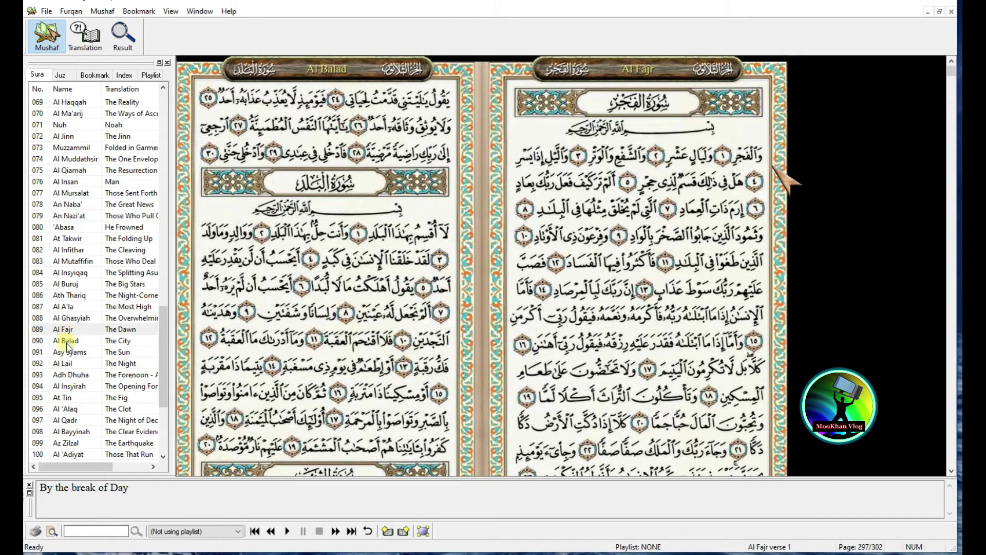
left_click_drag(161, 342, 157, 117)
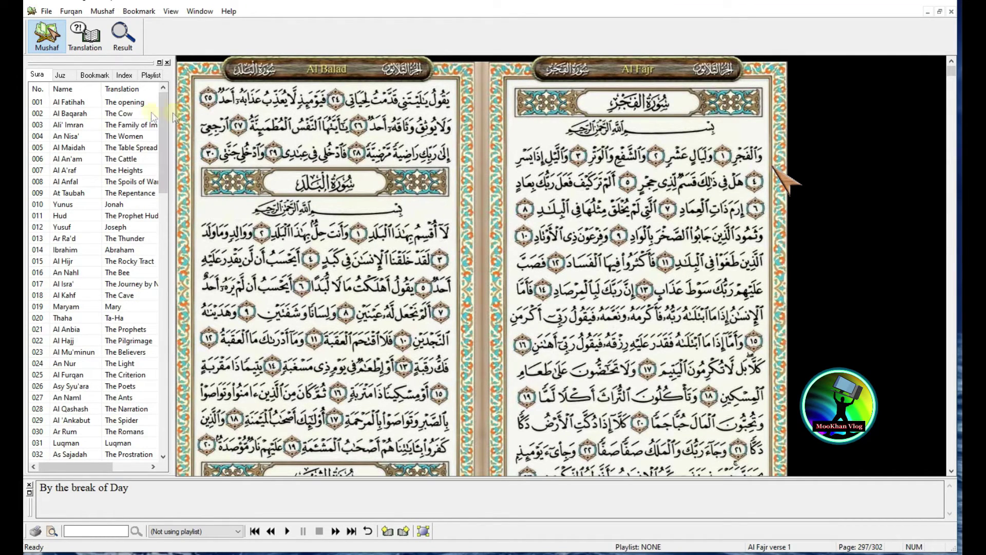
left_click(51, 102)
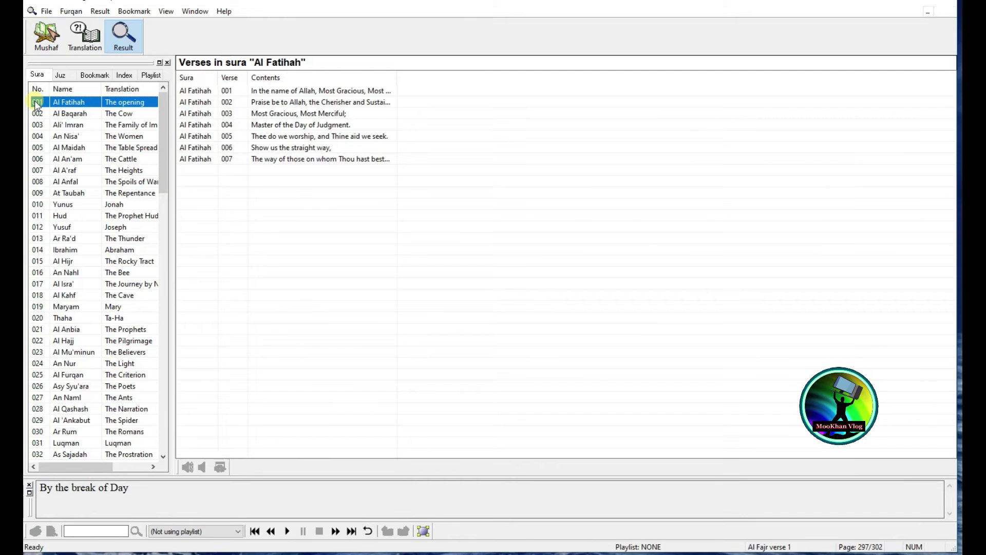
double_click(51, 103)
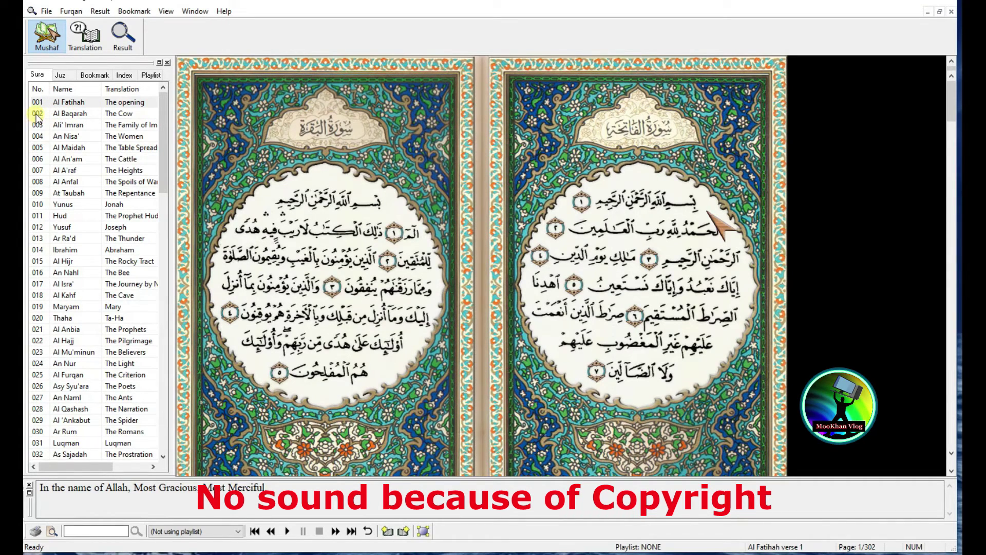
- View sura Ali 'Imran in the Mushaf, and go back to Al Fatihah to play its recitation
left_click(69, 126)
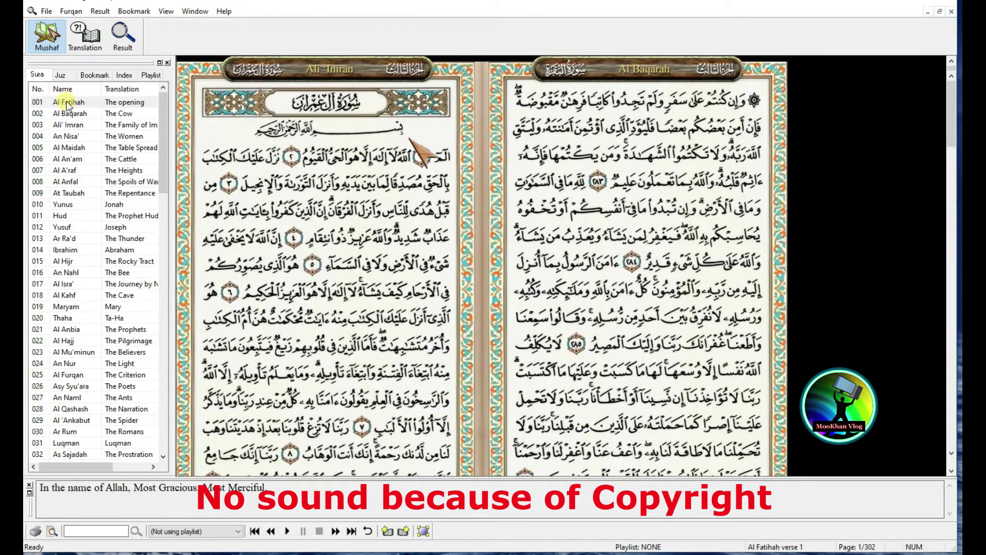
left_click(67, 103)
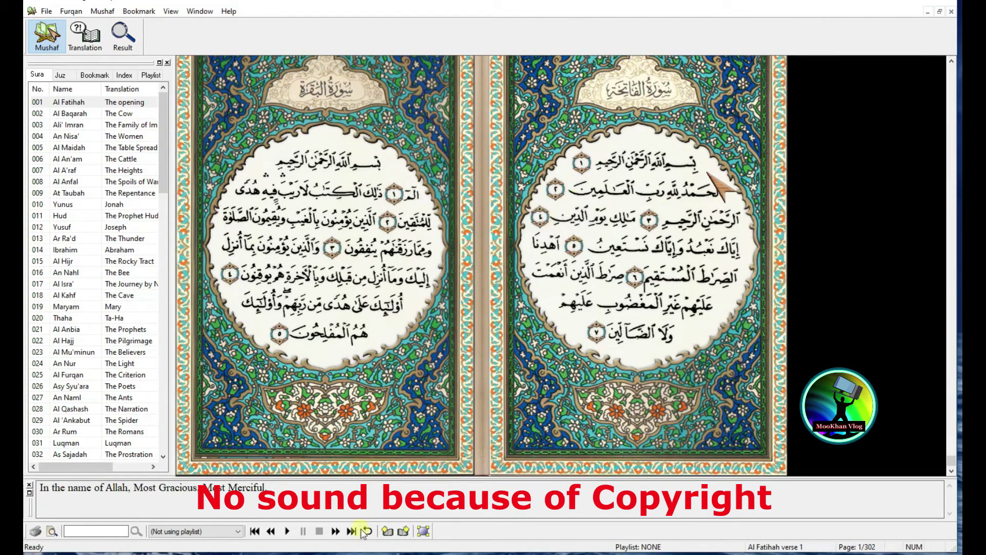
left_click(287, 532)
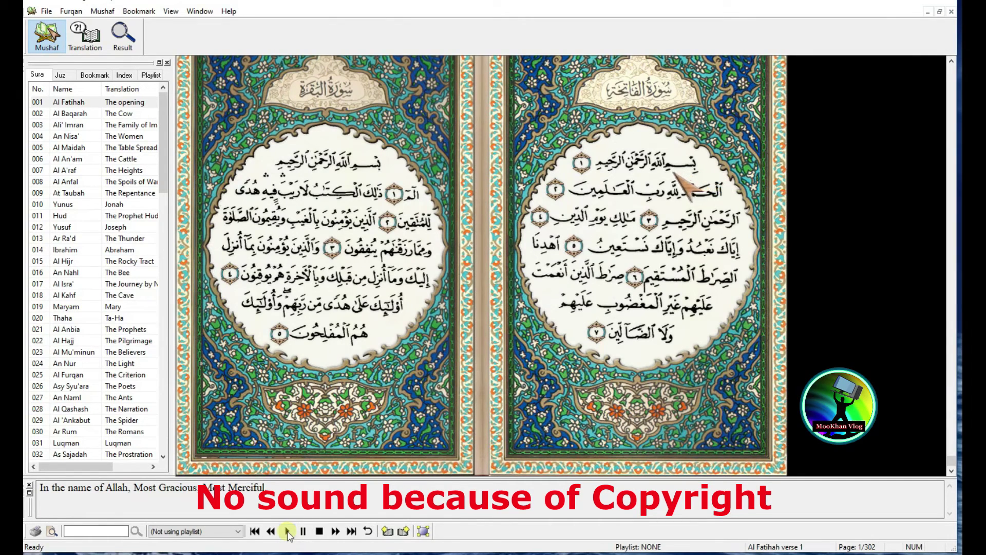